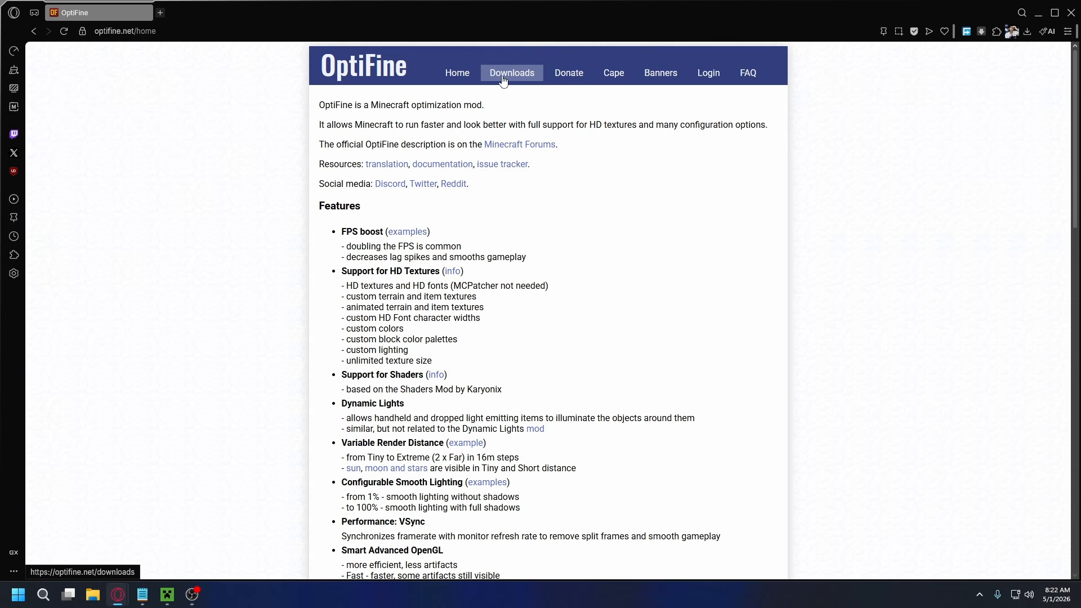
- Show the full list of OptiFine versions on the downloads page and find the Minecraft 1.21.11 release
click(522, 77)
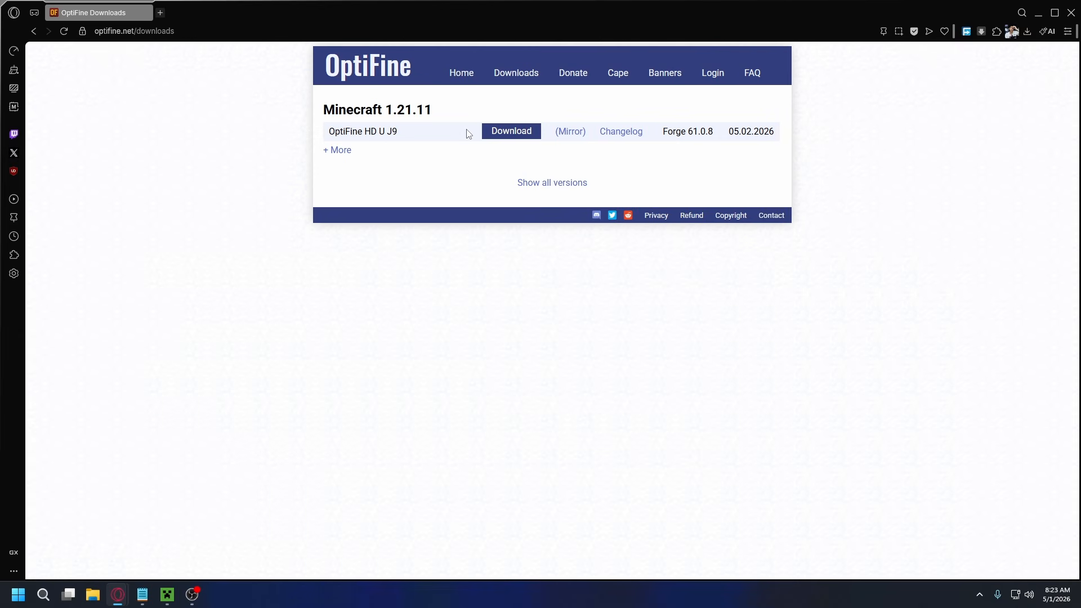
click(545, 184)
scroll(442, 251, down, 8)
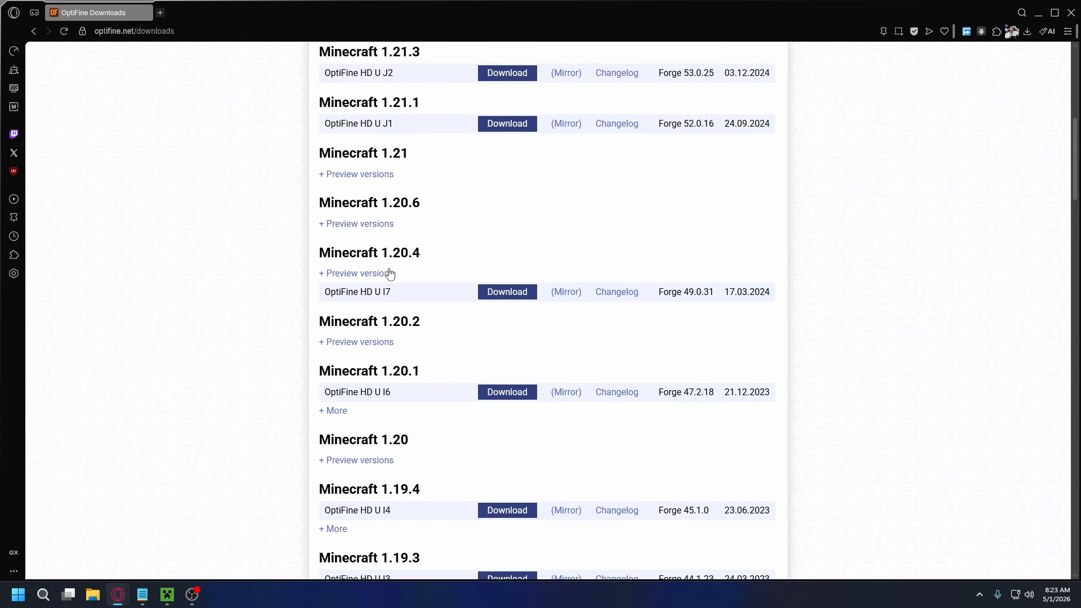
scroll(389, 272, up, 6)
scroll(444, 256, down, 1)
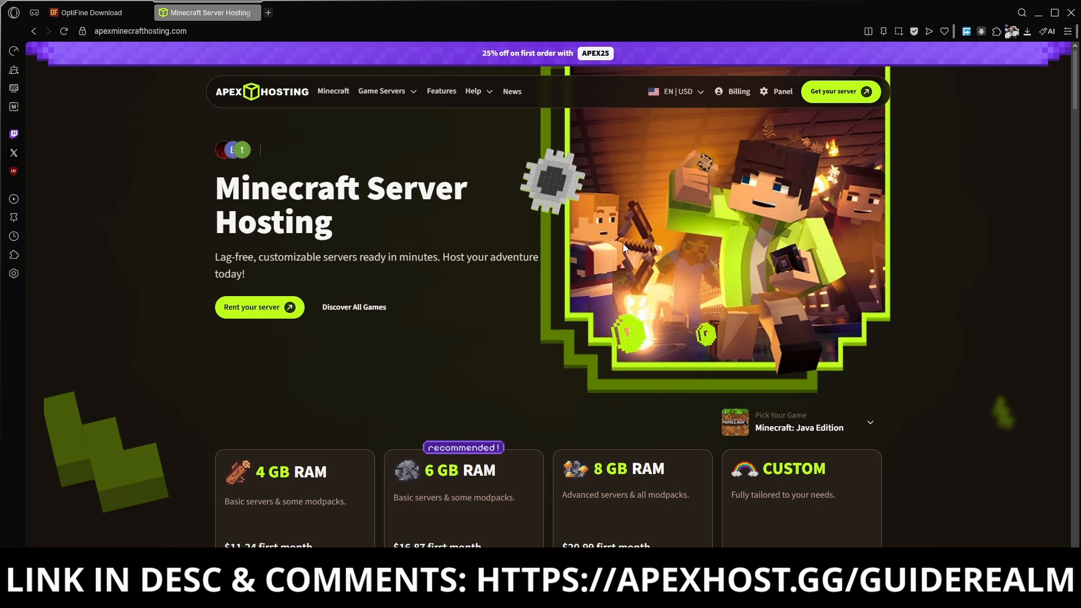
scroll(608, 247, down, 4)
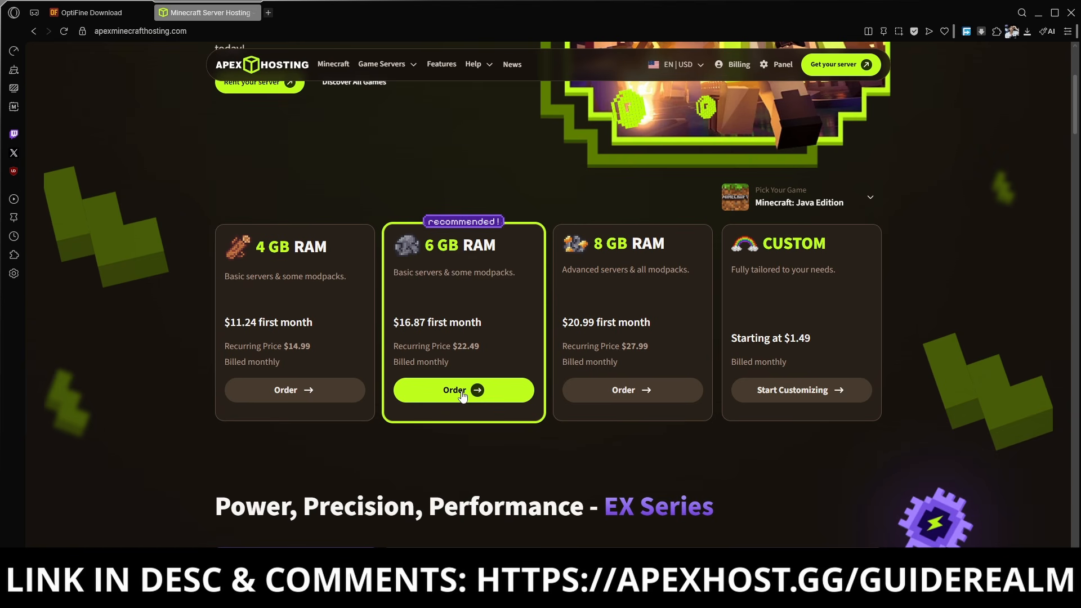
click(462, 394)
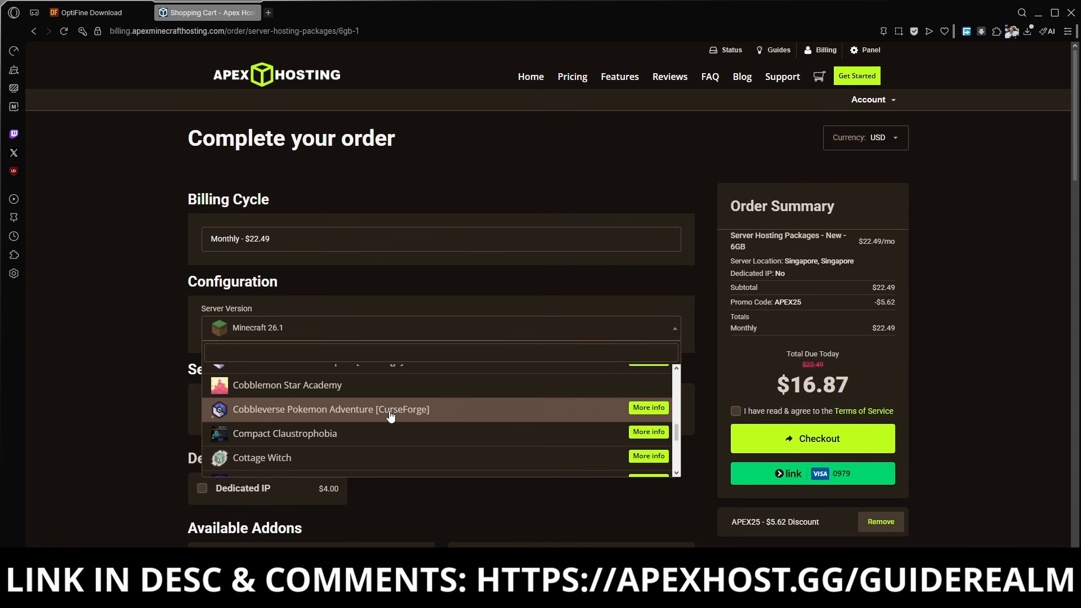
scroll(405, 433, up, 10)
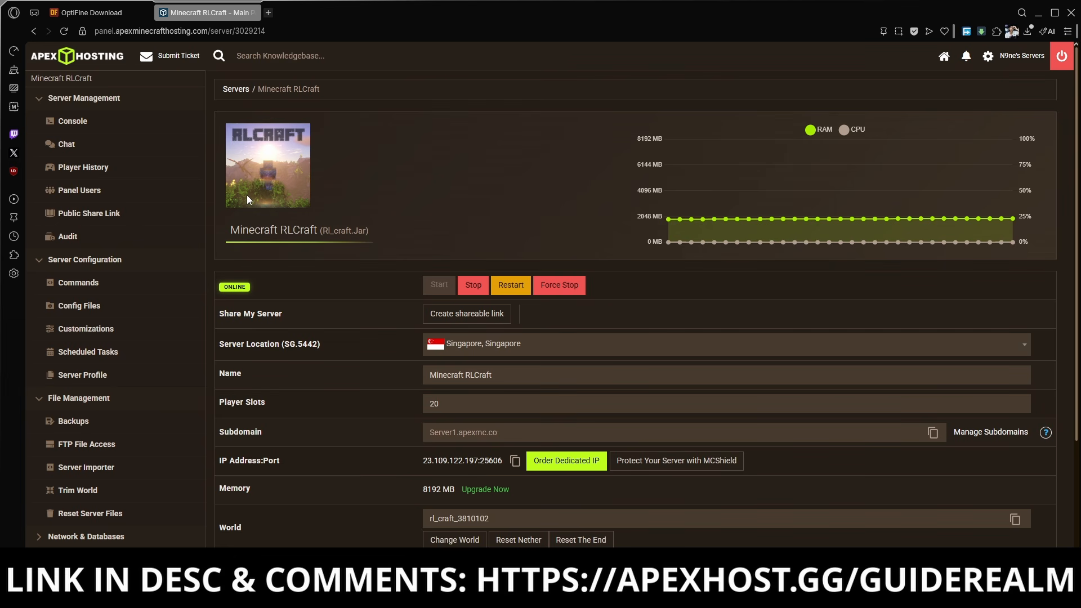
scroll(269, 285, down, 1)
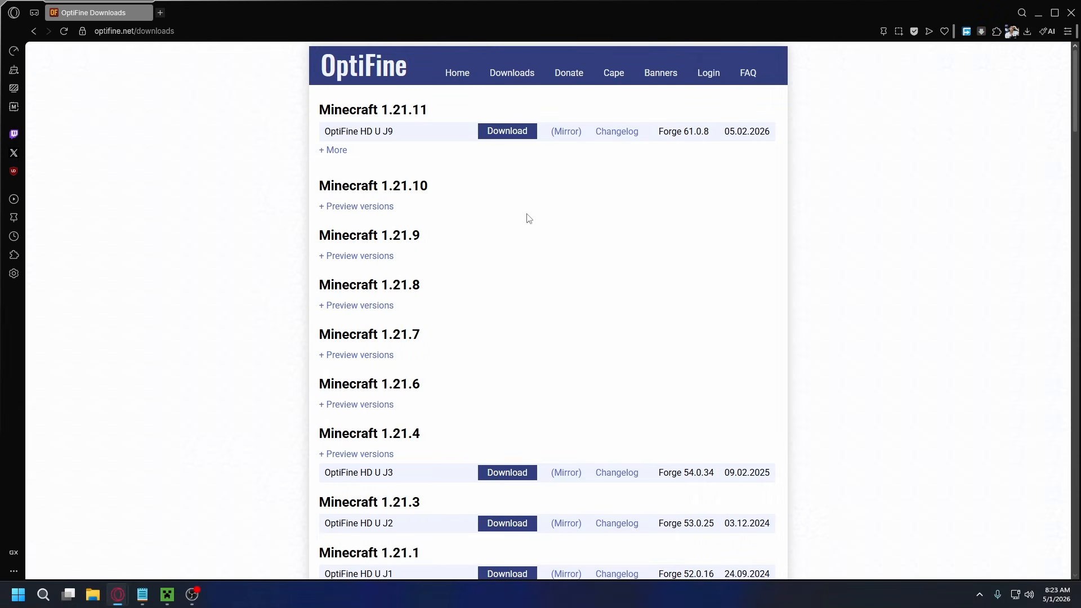
- Download OptiFine HD U J9 for Minecraft 1.21.11, skipping the advertisement, and save OptiFine_1.21.11_HD_U_J9.jar in Downloads
click(517, 140)
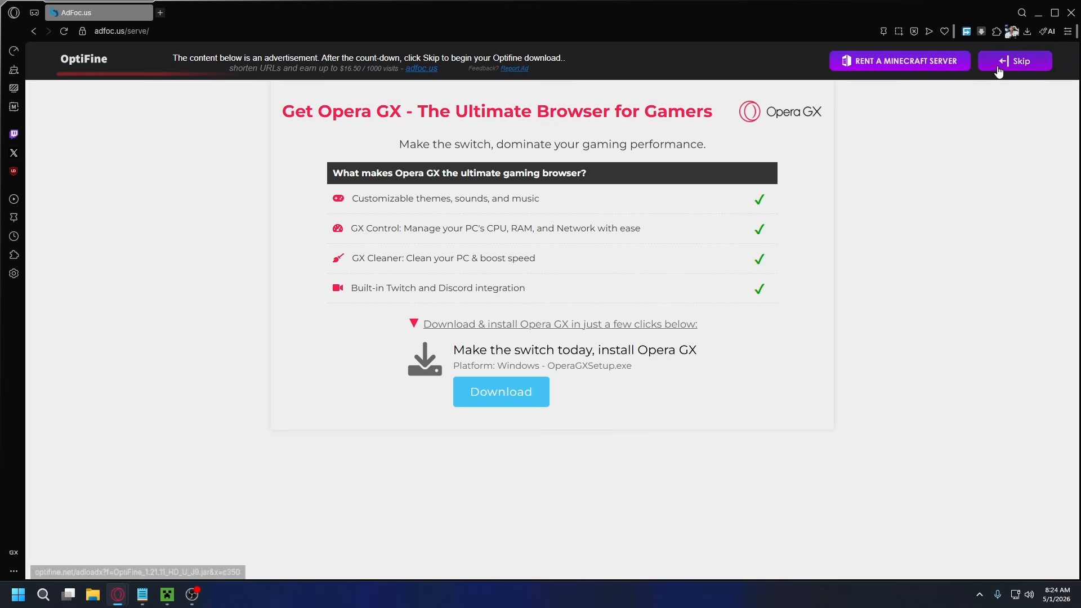
click(1020, 63)
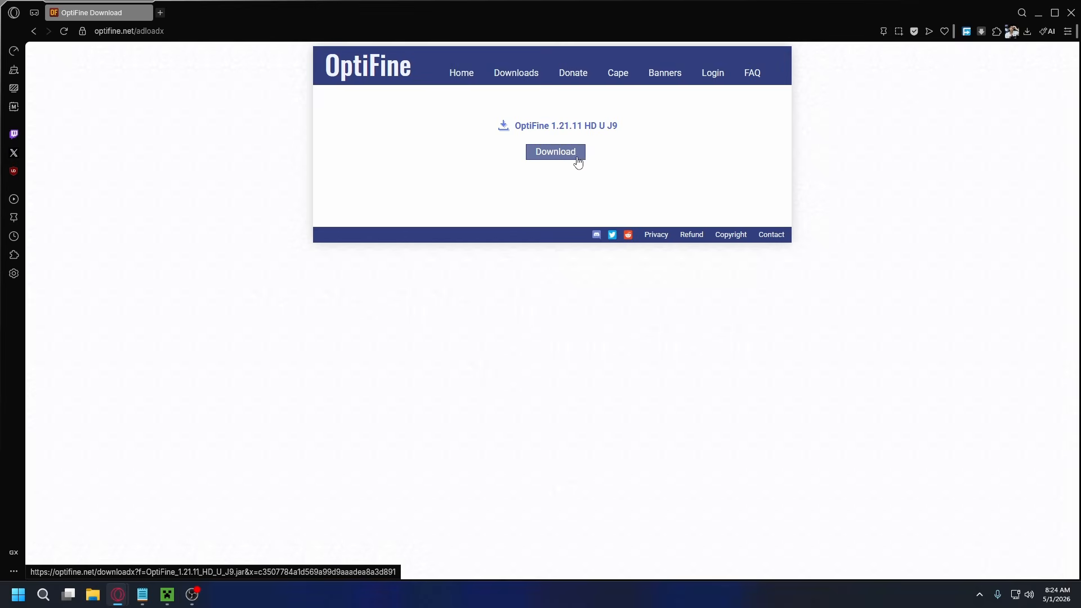
click(578, 157)
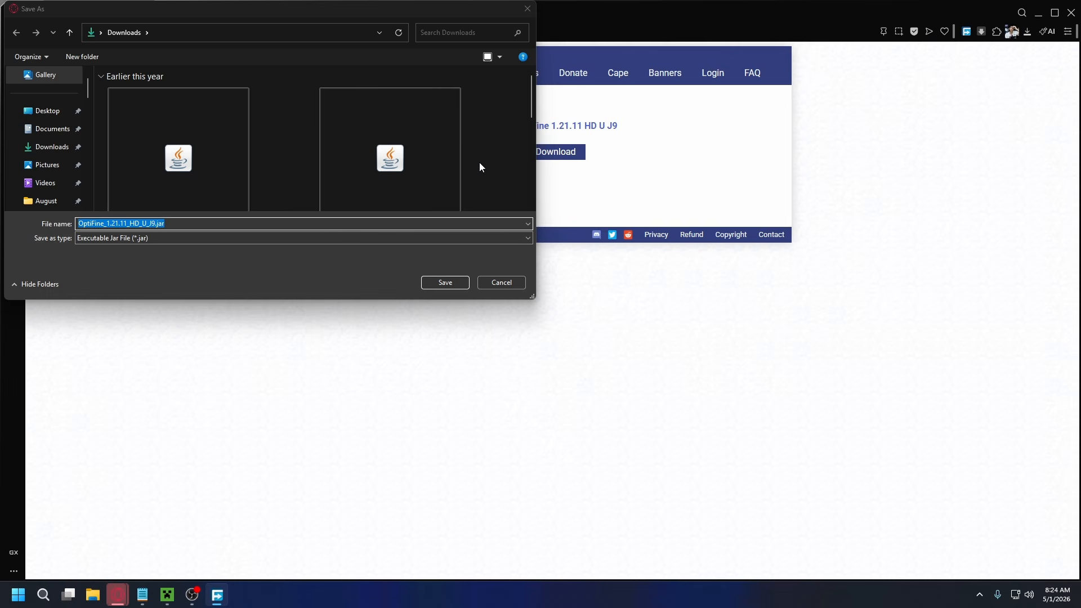
click(445, 282)
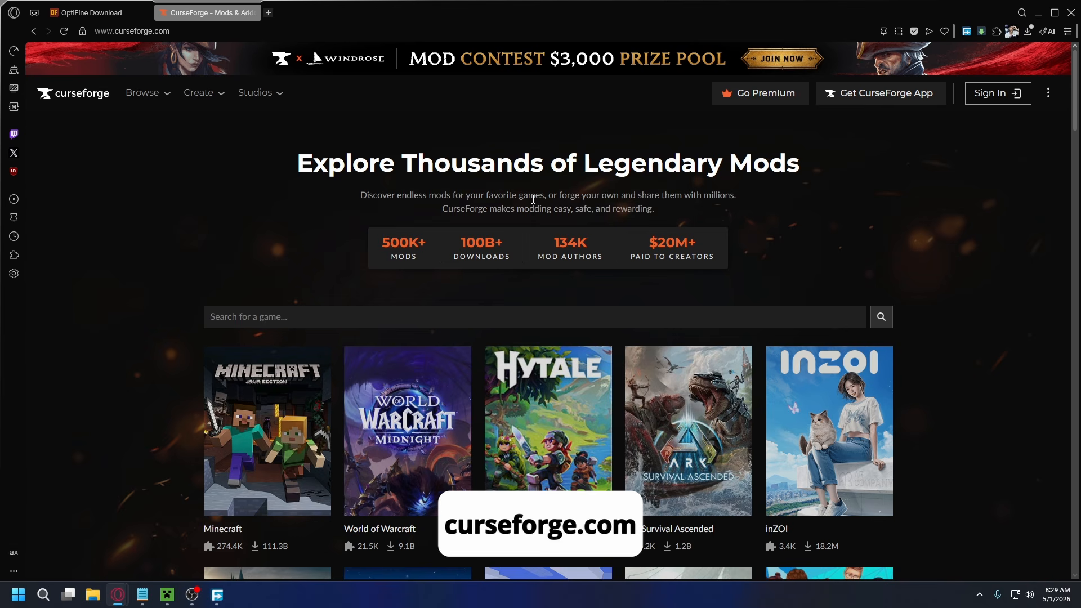
- On curseforge.com, browse all Minecraft projects and filter them to Shaders
click(130, 31)
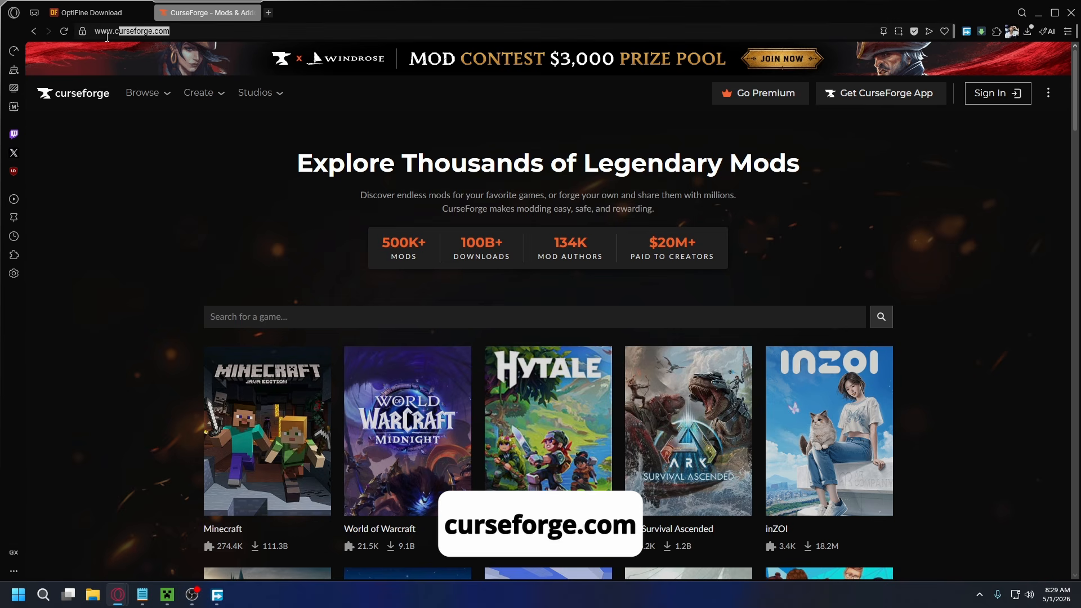
click(178, 177)
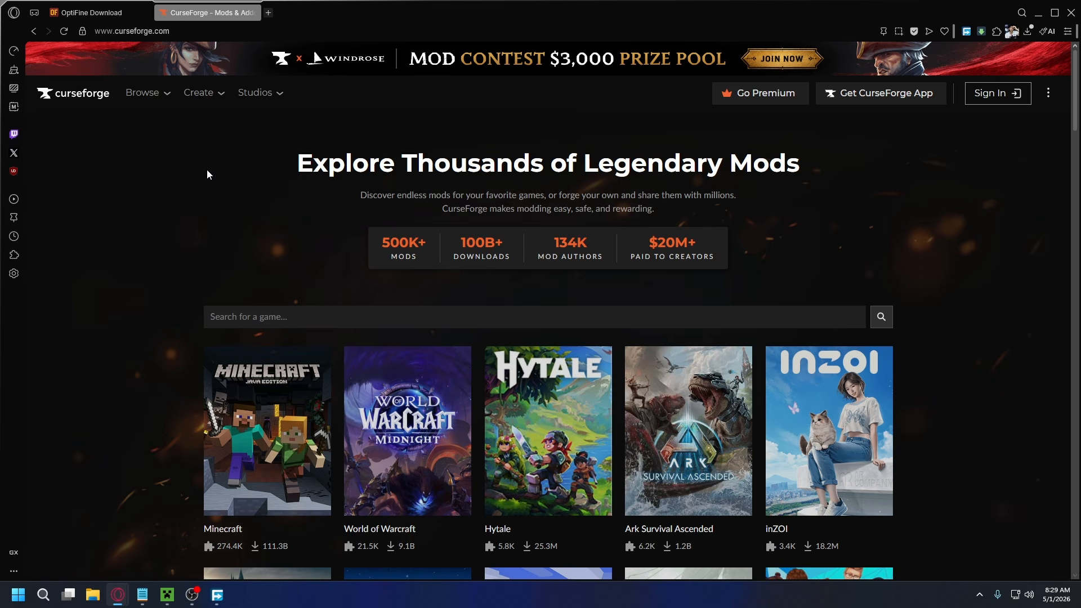
scroll(506, 208, down, 1)
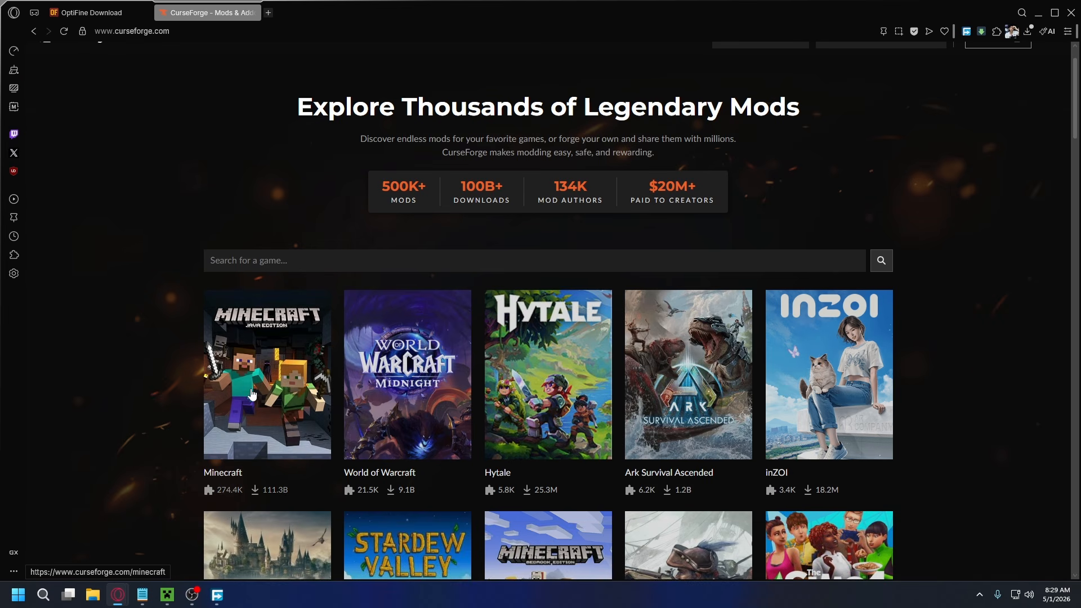
click(196, 361)
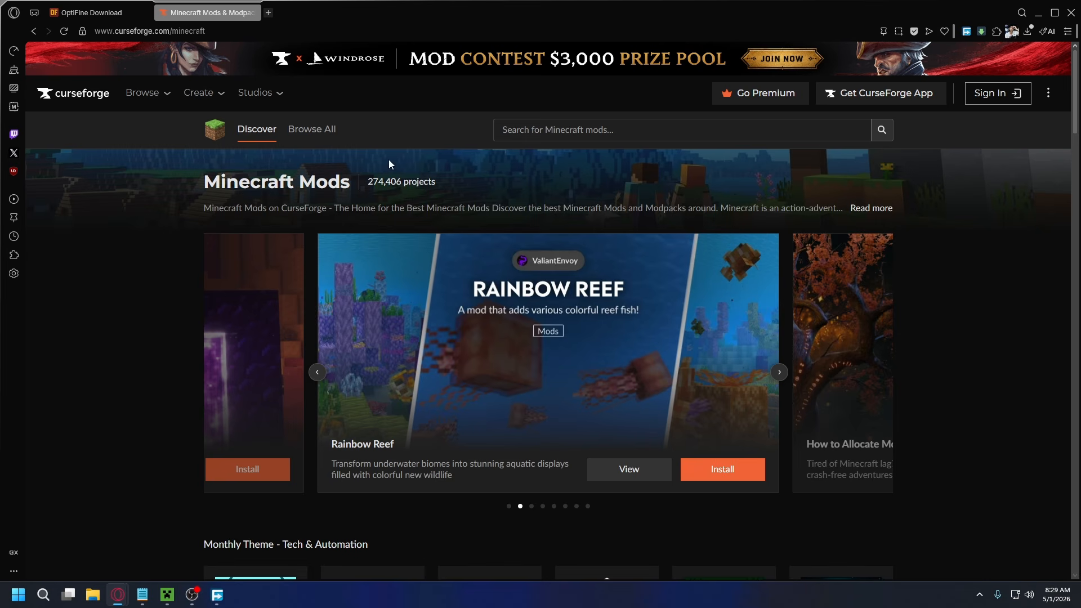
click(316, 133)
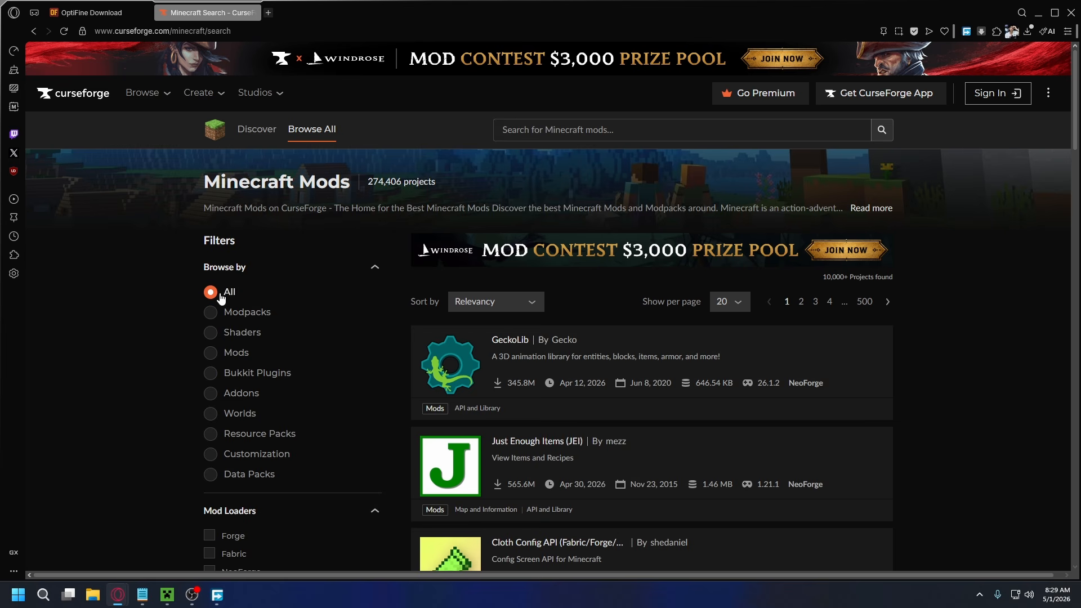
click(211, 334)
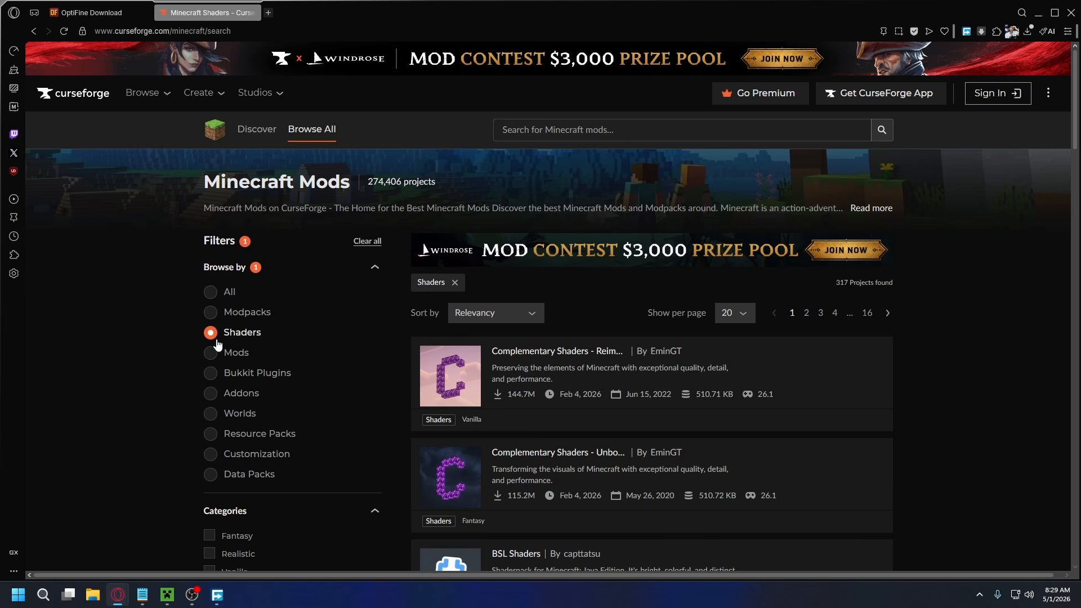
- Look through the shader list and open the Complementary Shaders - Reimagined project page
scroll(573, 323, down, 5)
scroll(563, 309, up, 4)
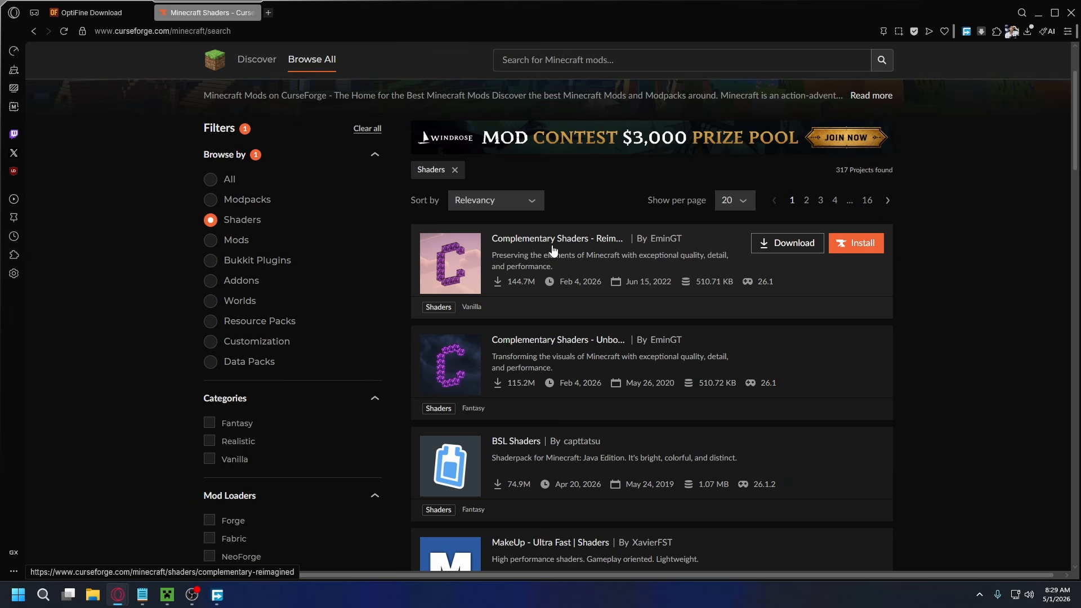
click(539, 245)
scroll(437, 231, down, 1)
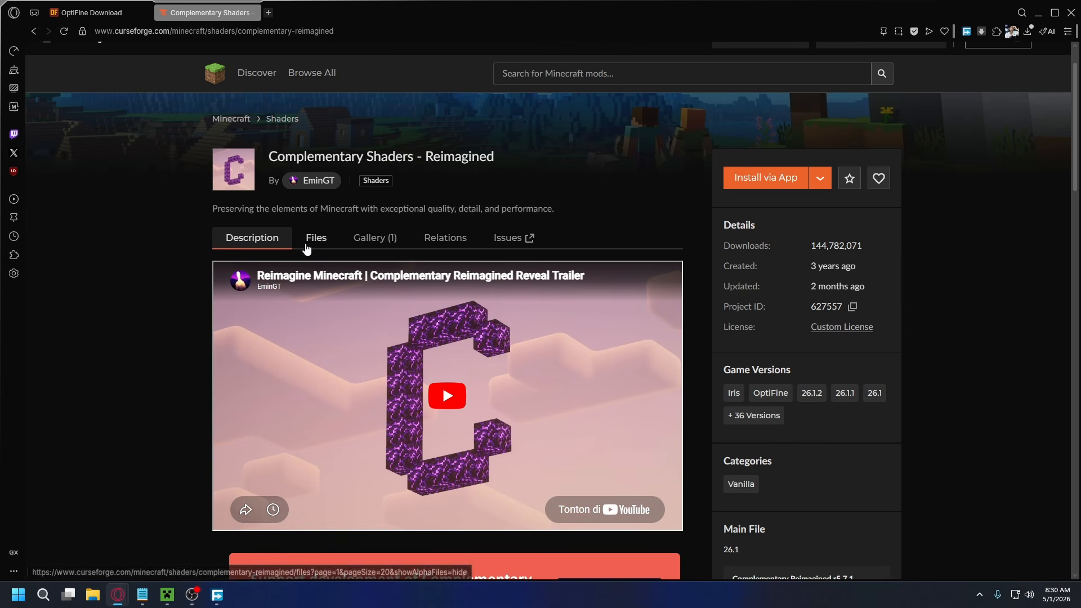
- Download the Complementary Reimagined r5.7.1 file and save ComplementaryReimagined_r5.7.1.zip in Downloads
click(315, 240)
scroll(420, 314, down, 1)
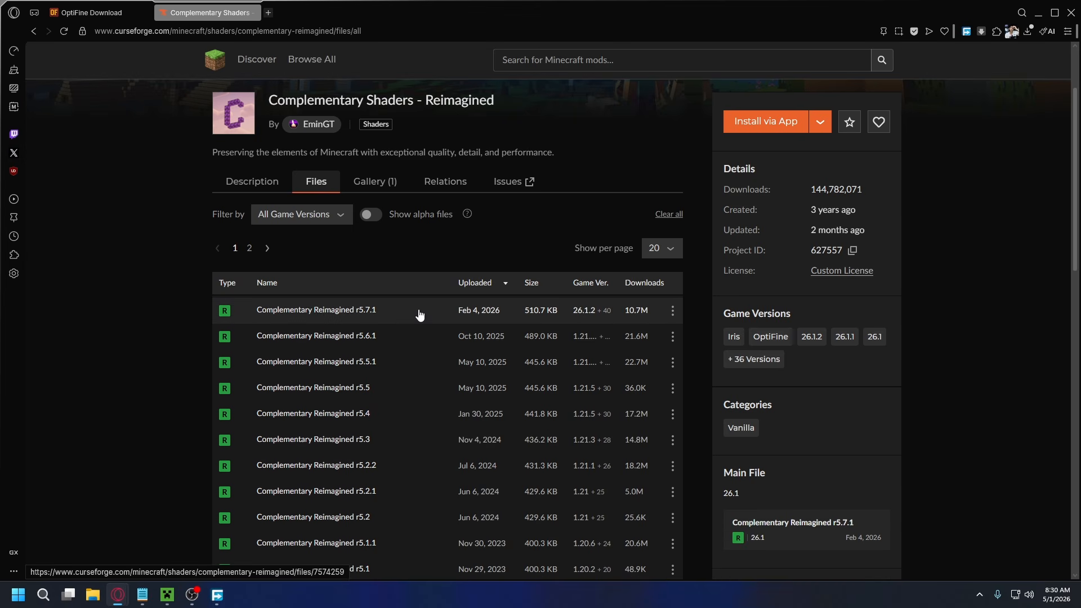
click(673, 311)
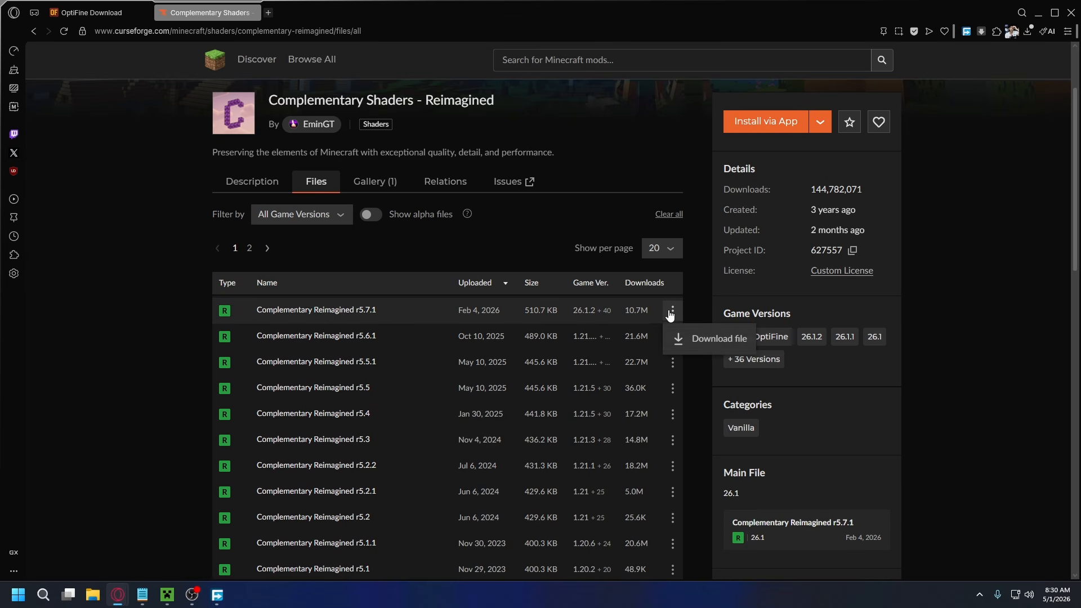
click(706, 343)
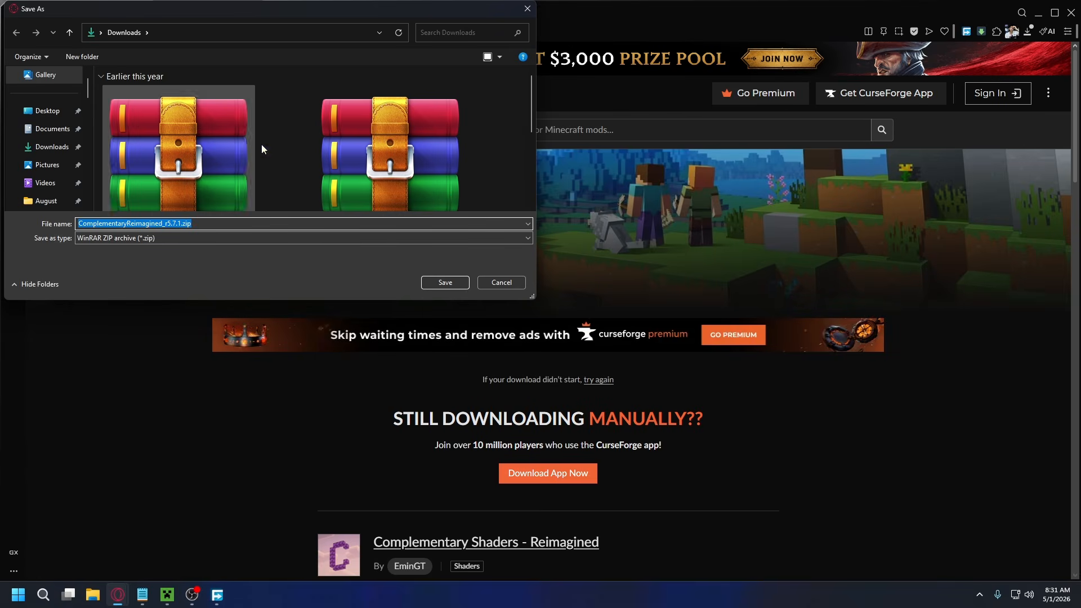
click(445, 282)
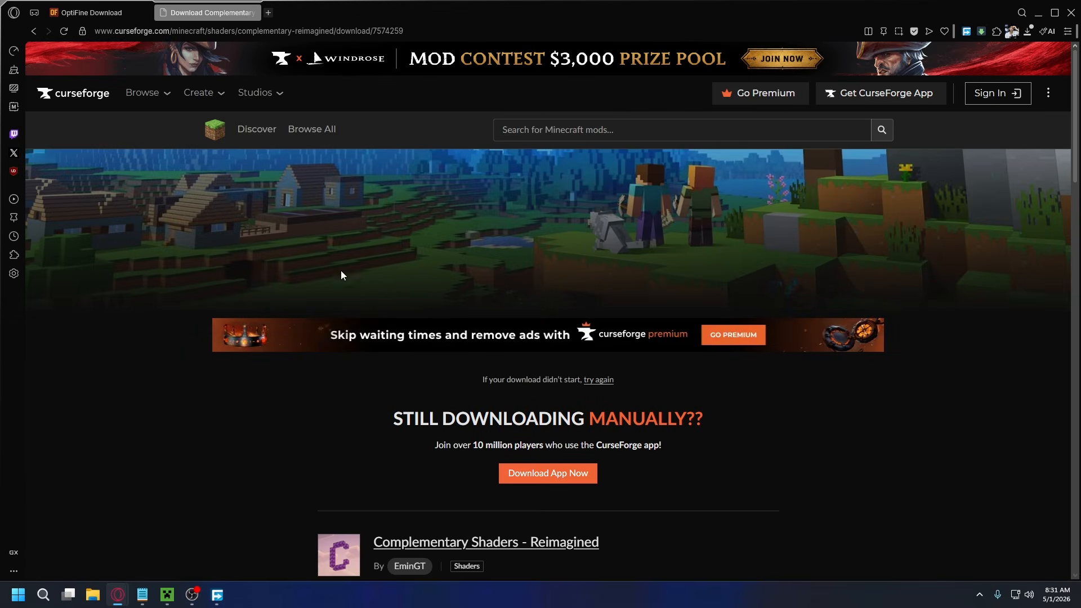
- In File Explorer's Downloads folder, open OptiFine_1.21.11_HD_U_J9.jar with Java(TM) Platform SE binary, always using that app
click(970, 63)
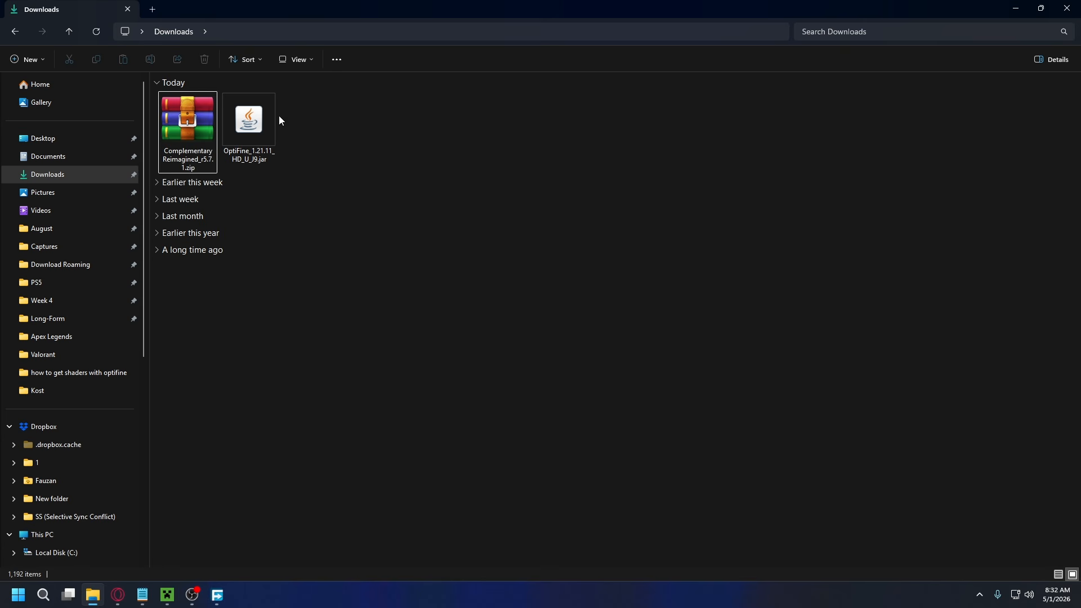
click(183, 138)
click(251, 128)
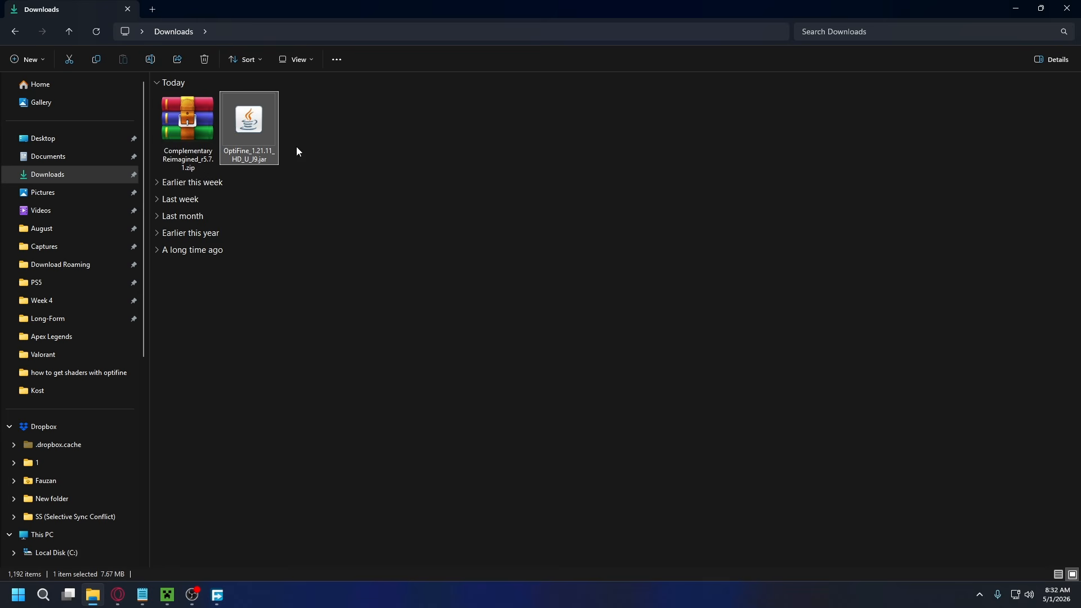
right_click(251, 123)
mouse_move(310, 185)
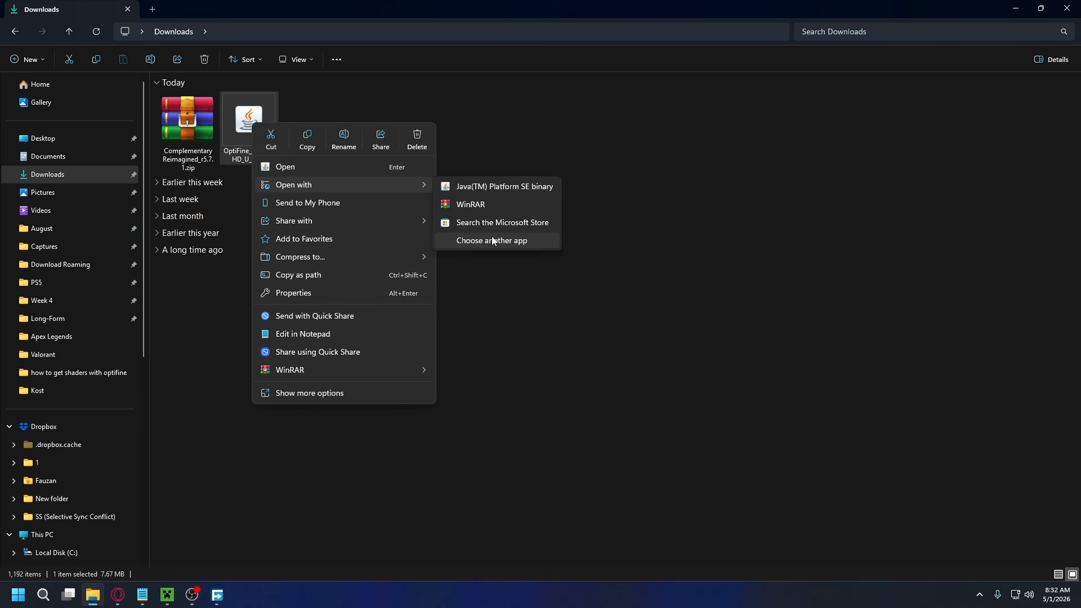
click(491, 240)
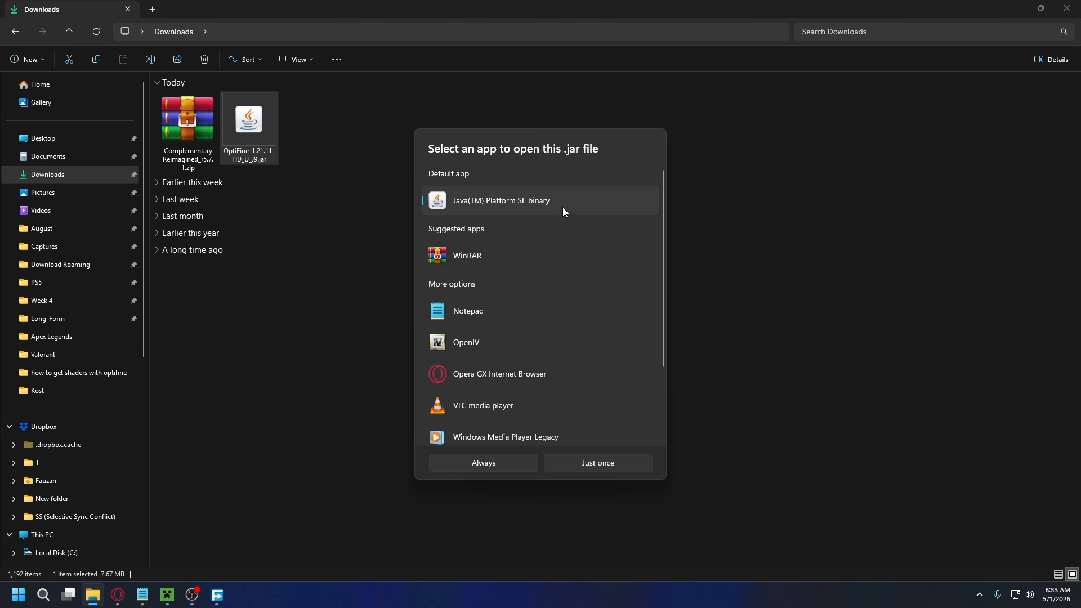
click(511, 463)
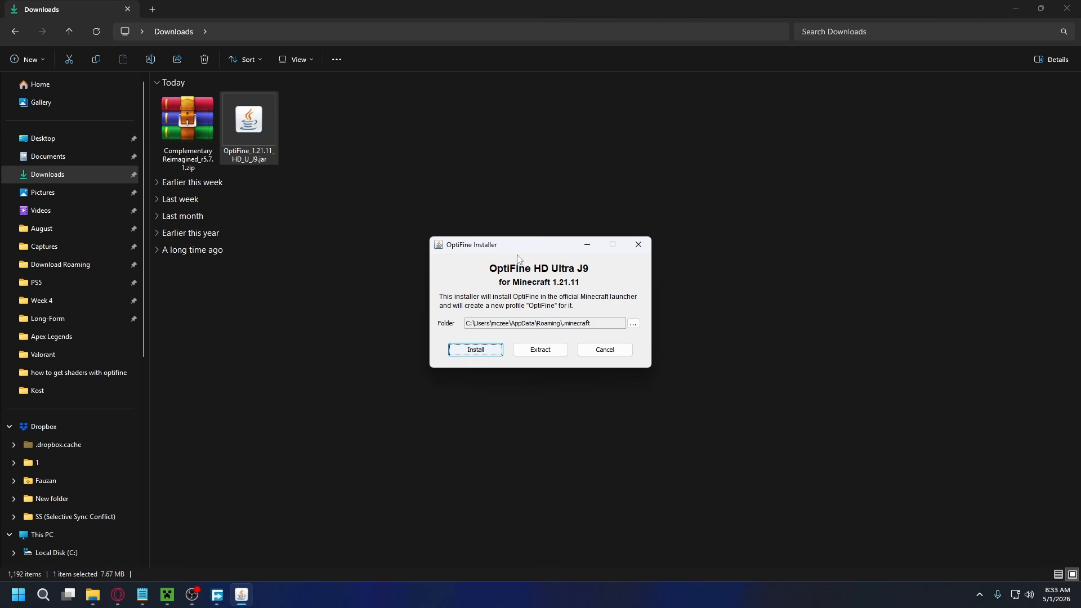
- Install OptiFine into the default .minecraft folder, close the running Minecraft Launcher and dismiss the installer's message
click(492, 353)
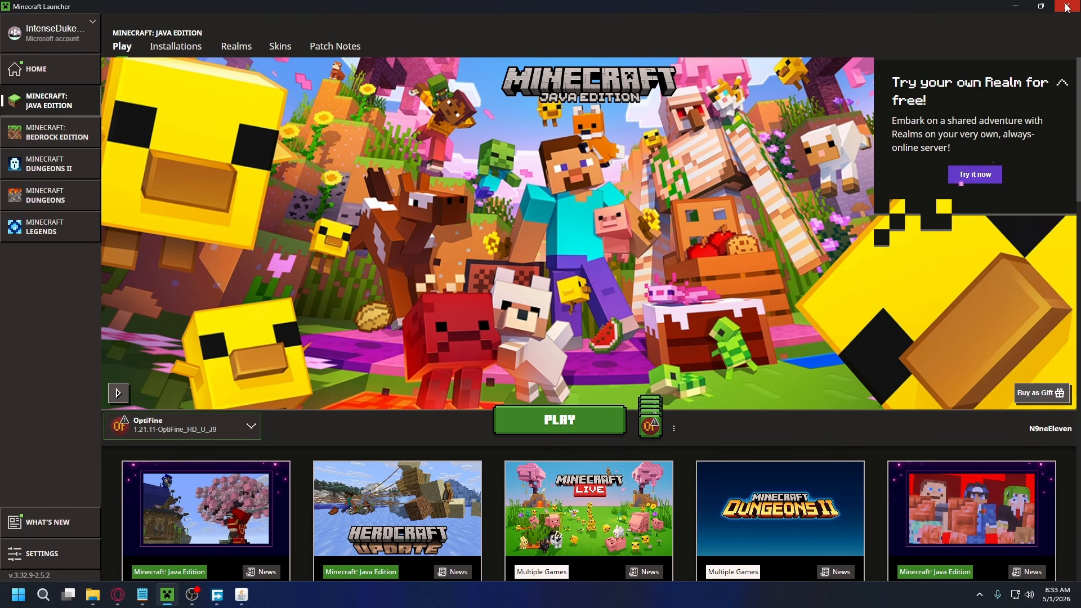
click(1067, 8)
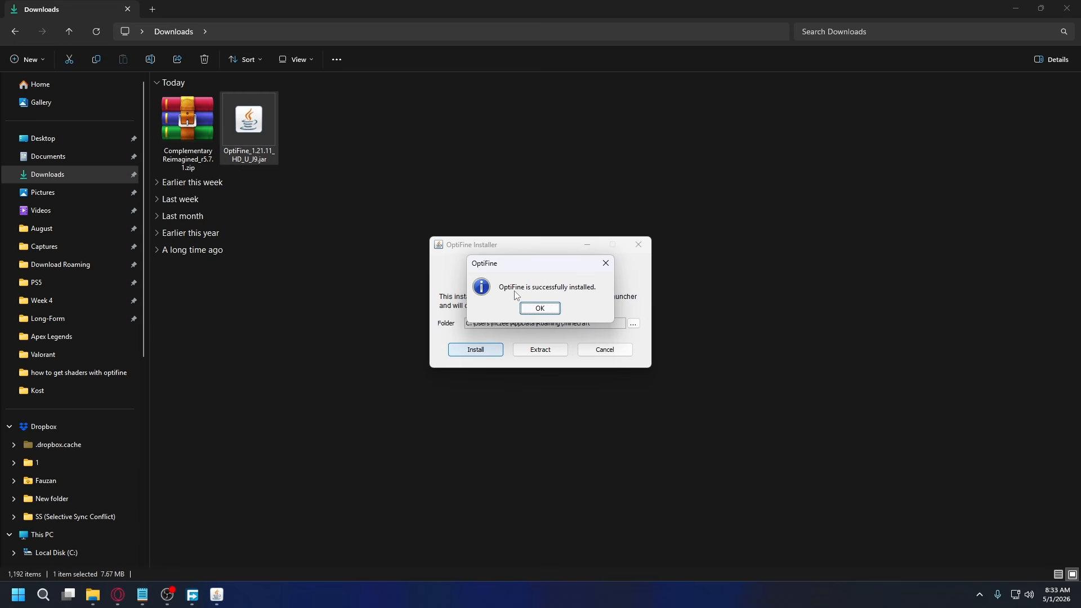
click(540, 308)
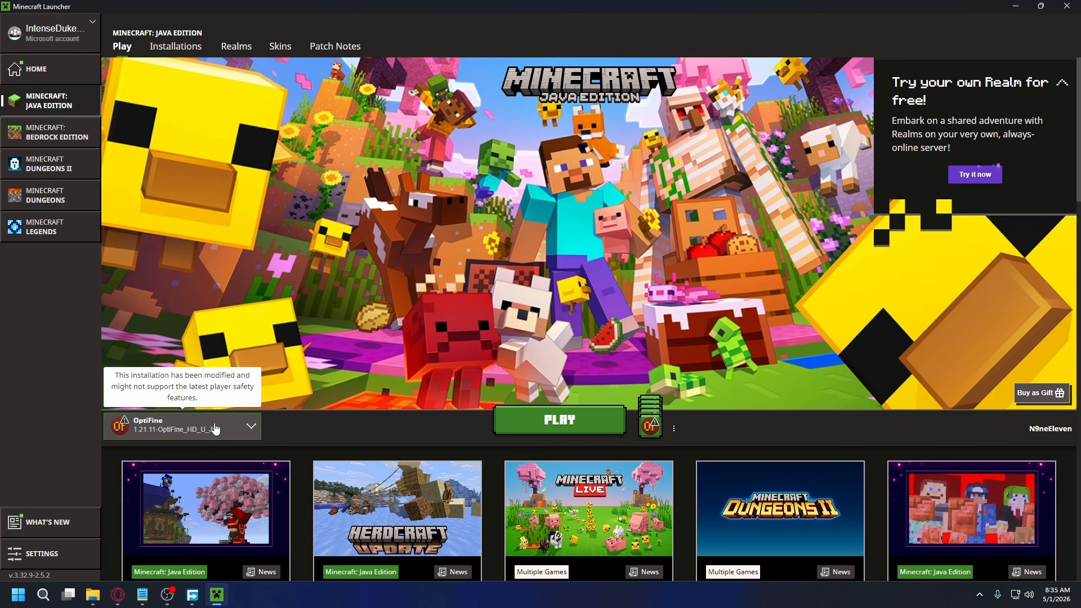
- In Minecraft Launcher, choose the OptiFine 1.21.11 installation and open its game folder
click(183, 431)
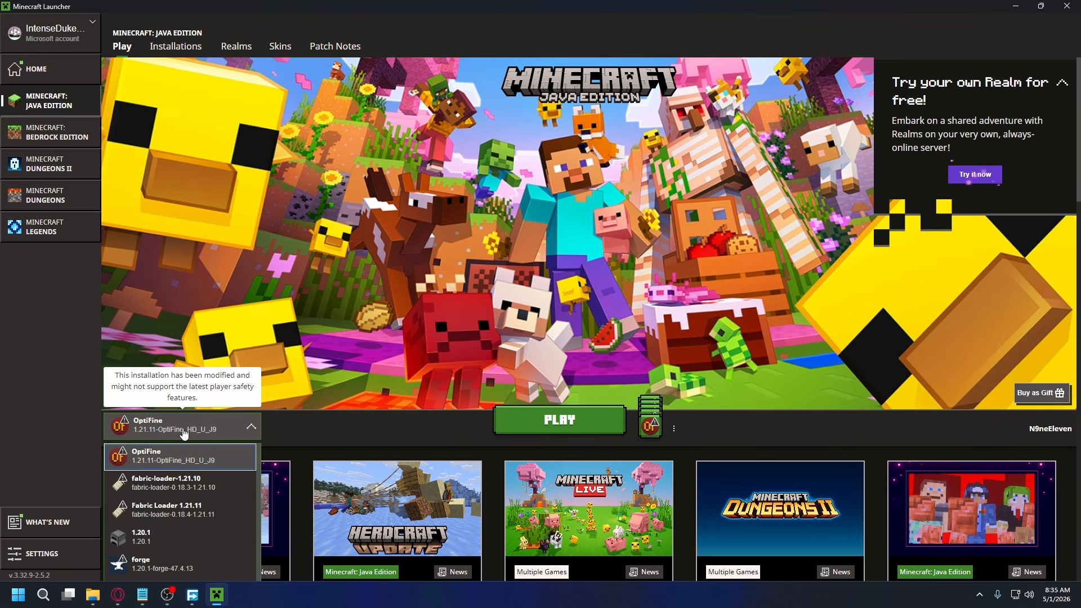
click(158, 465)
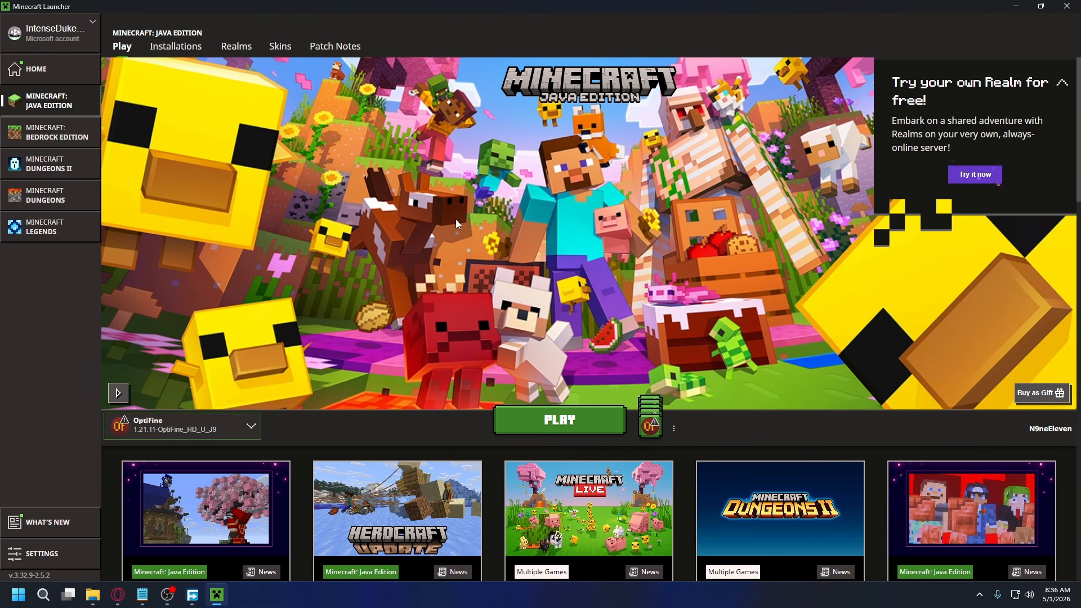
click(176, 46)
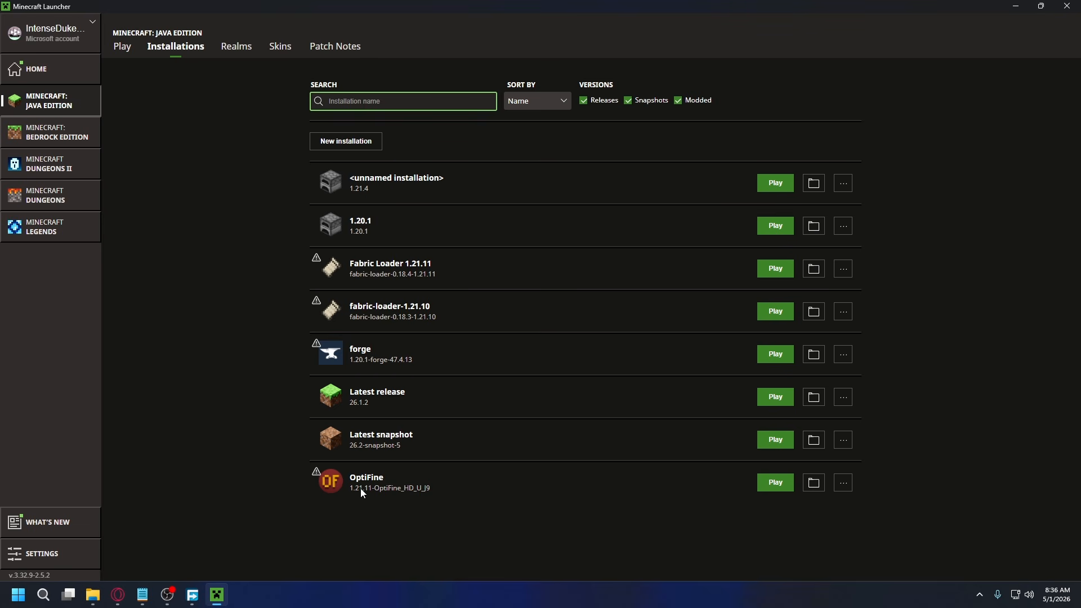
click(815, 485)
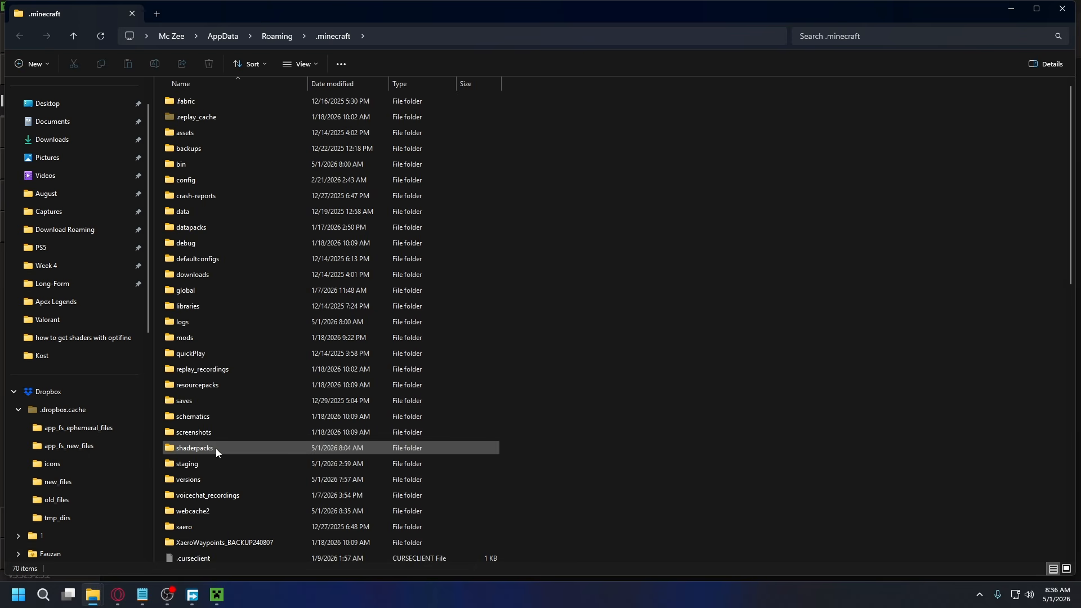
- Open the shaderpacks folder beside the Downloads window and move ComplementaryReimagined_r5.7.1.zip from Downloads into it
click(195, 449)
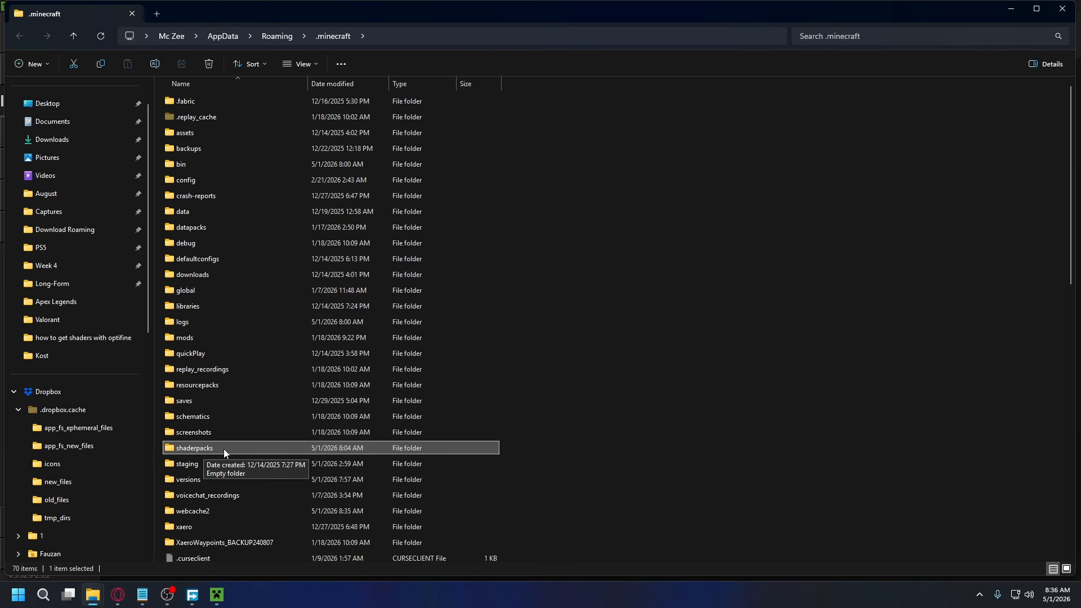
double_click(224, 448)
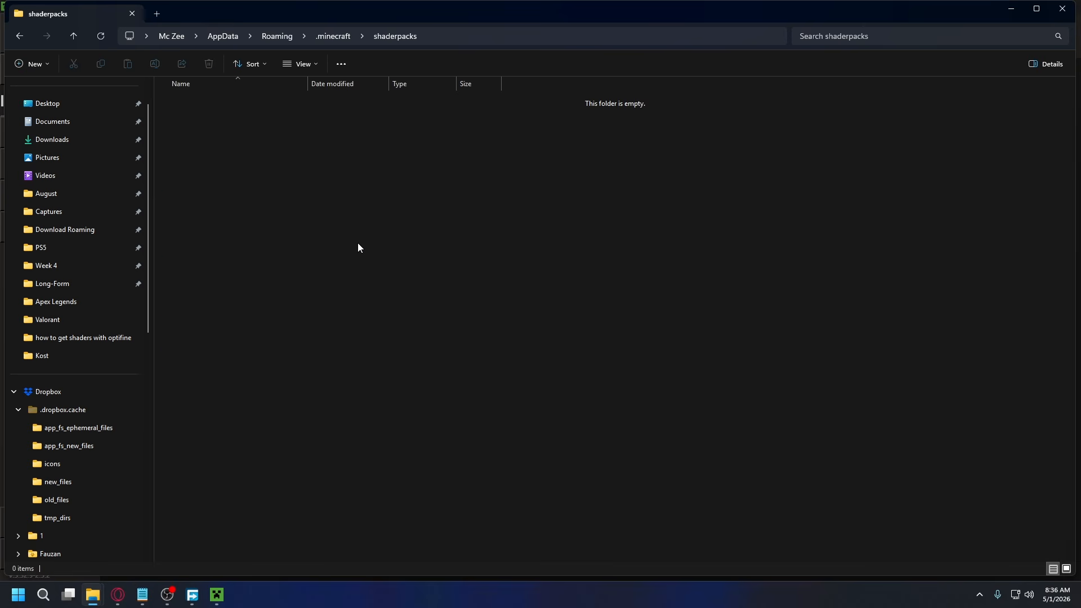
drag(306, 12, 1079, 22)
click(190, 136)
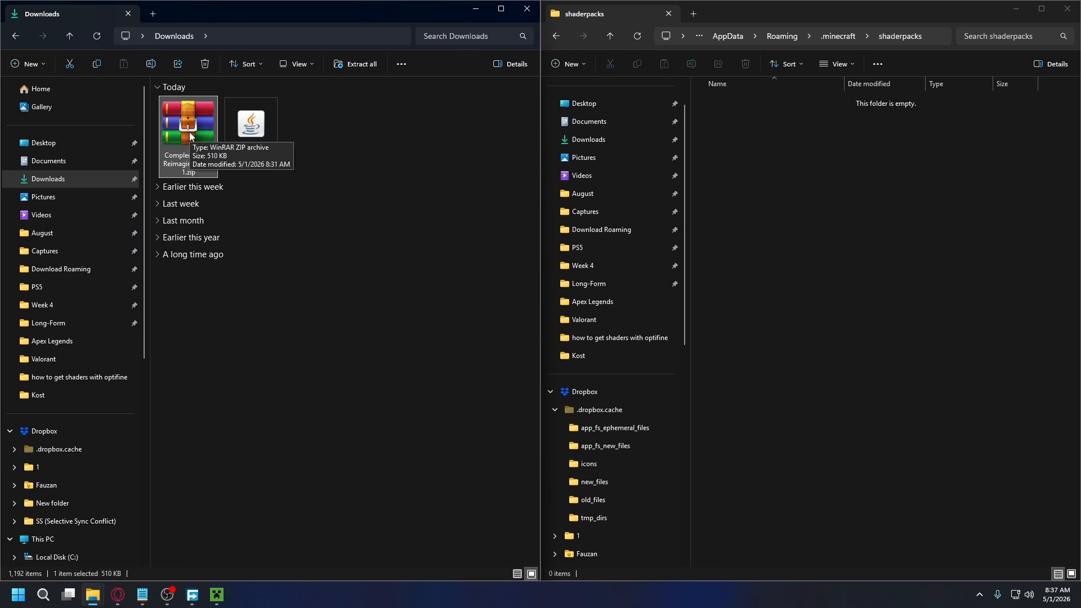
drag(189, 136, 866, 211)
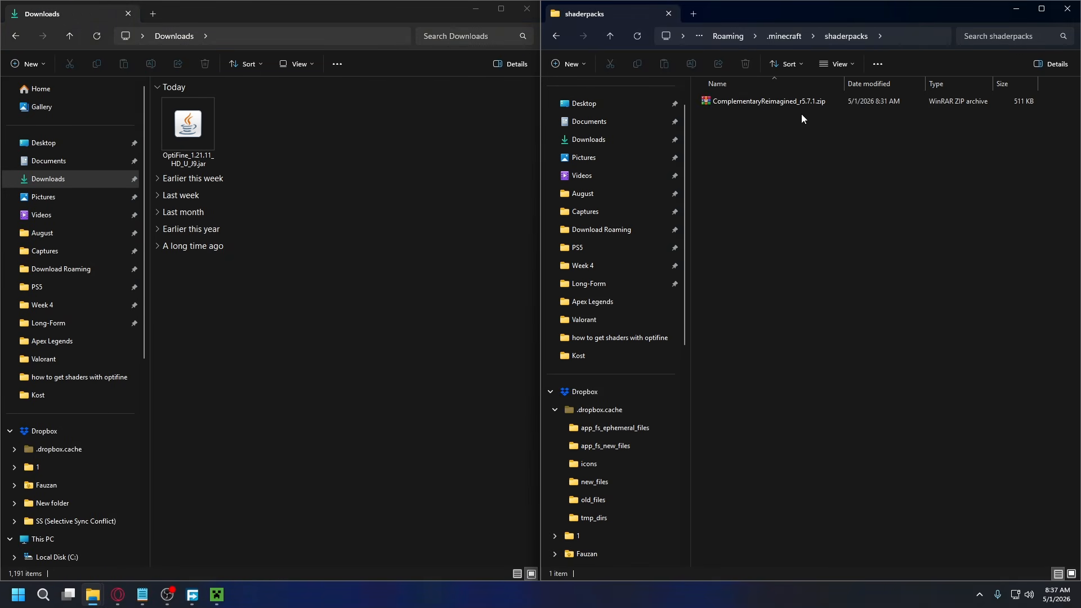
click(755, 101)
click(819, 188)
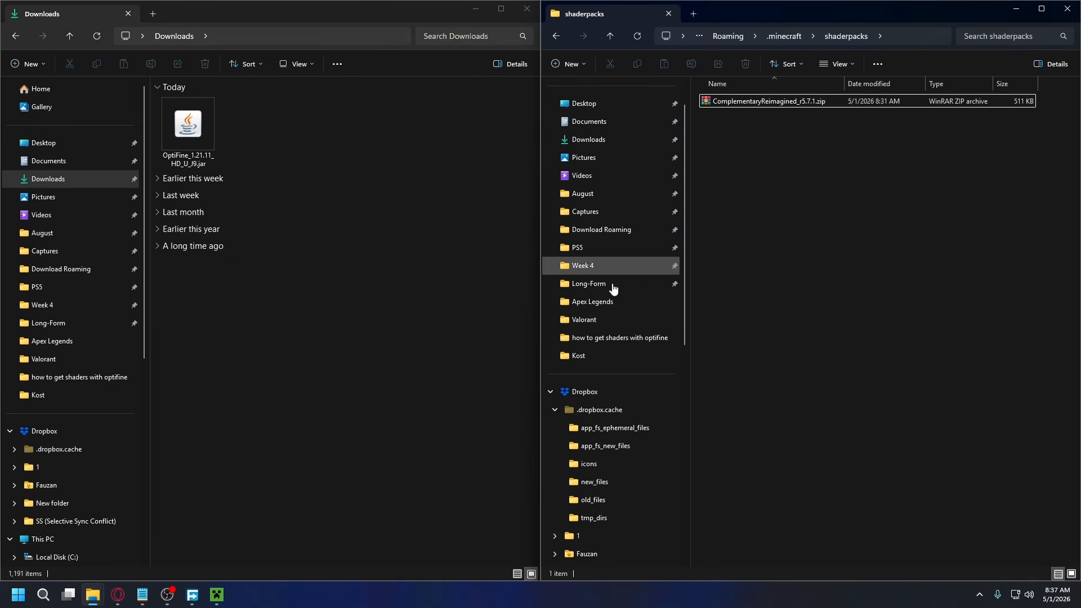
- Switch to Minecraft Launcher, launch the OptiFine 1.21.11 installation and enter an existing singleplayer world
key(alt+Tab)
click(570, 427)
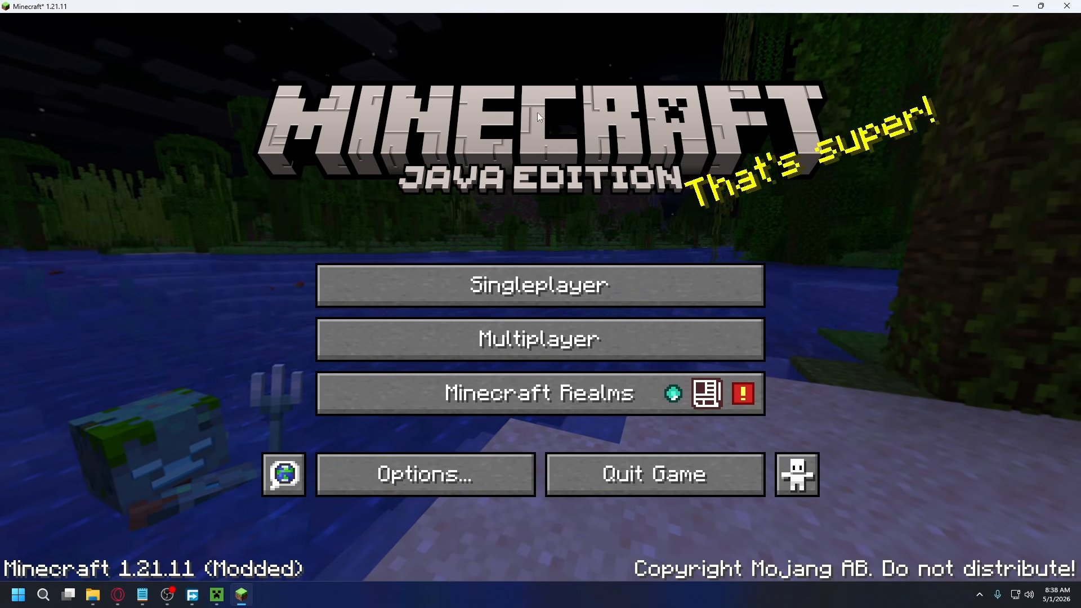
click(544, 284)
double_click(441, 282)
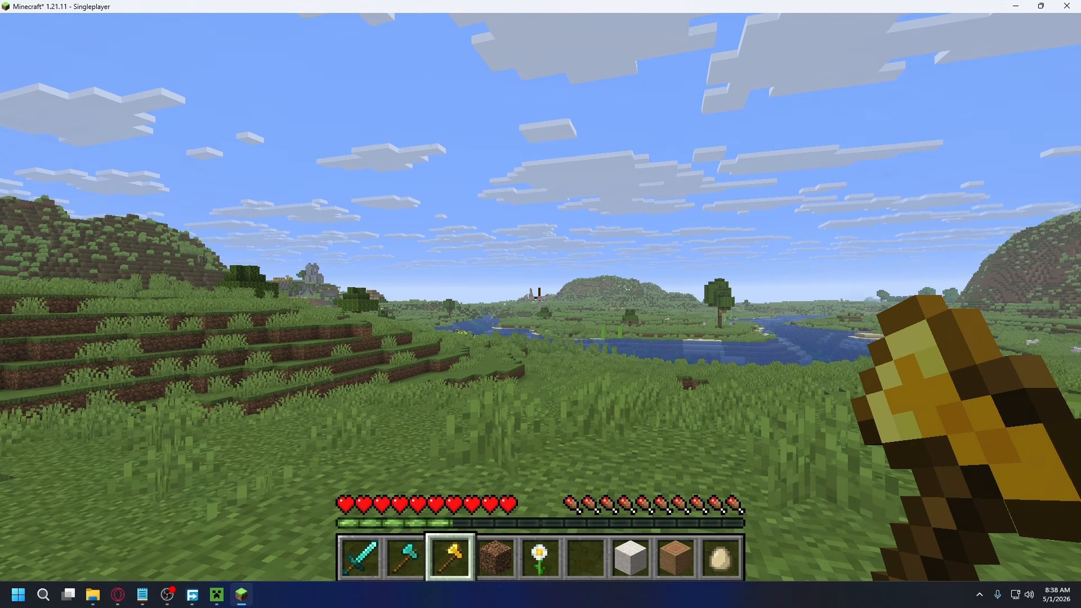
- Enable the ComplementaryReimagined_r5.7.1.zip shader pack in the game's video settings and return to the world
key(Escape)
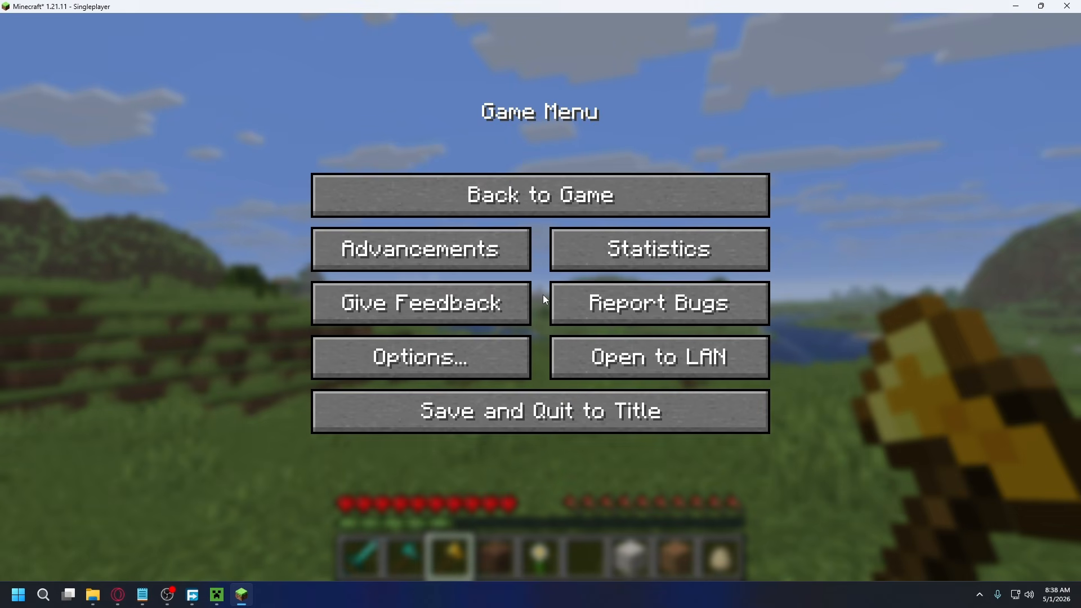
click(440, 367)
click(377, 294)
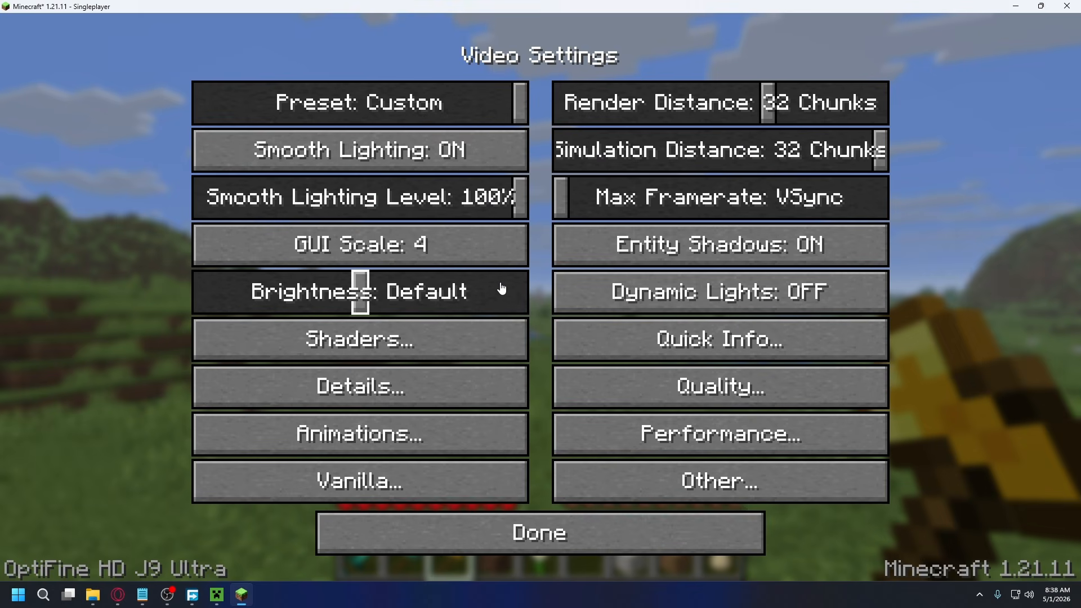
click(347, 332)
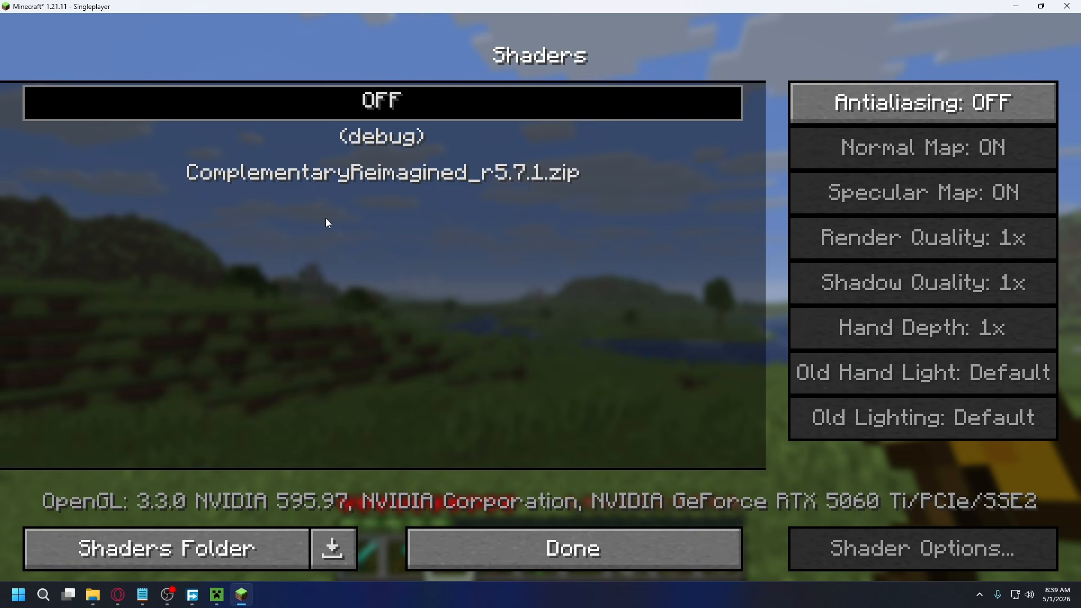
click(361, 176)
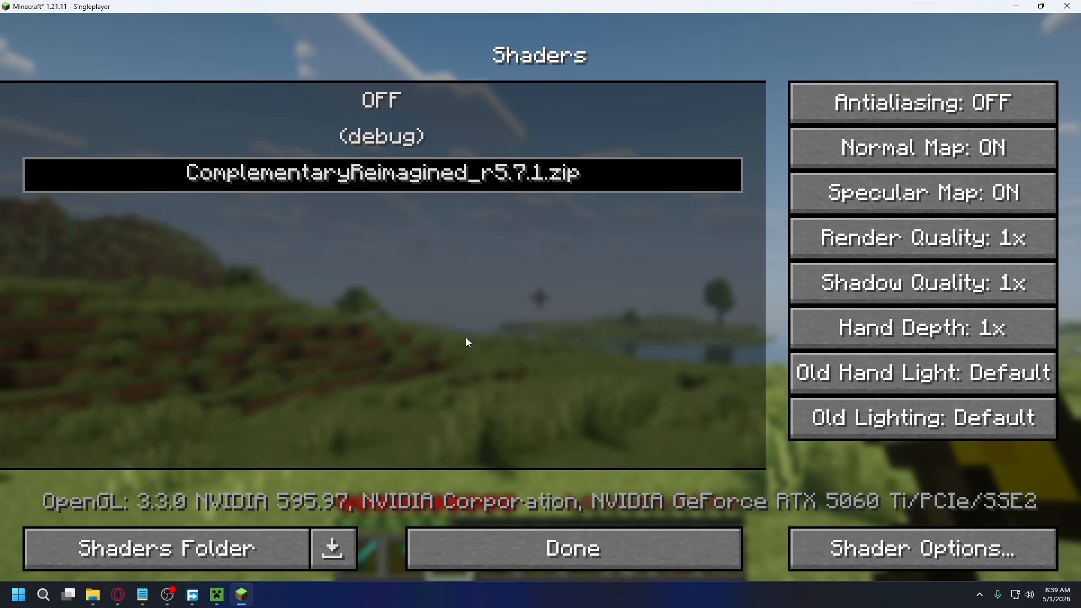
click(510, 559)
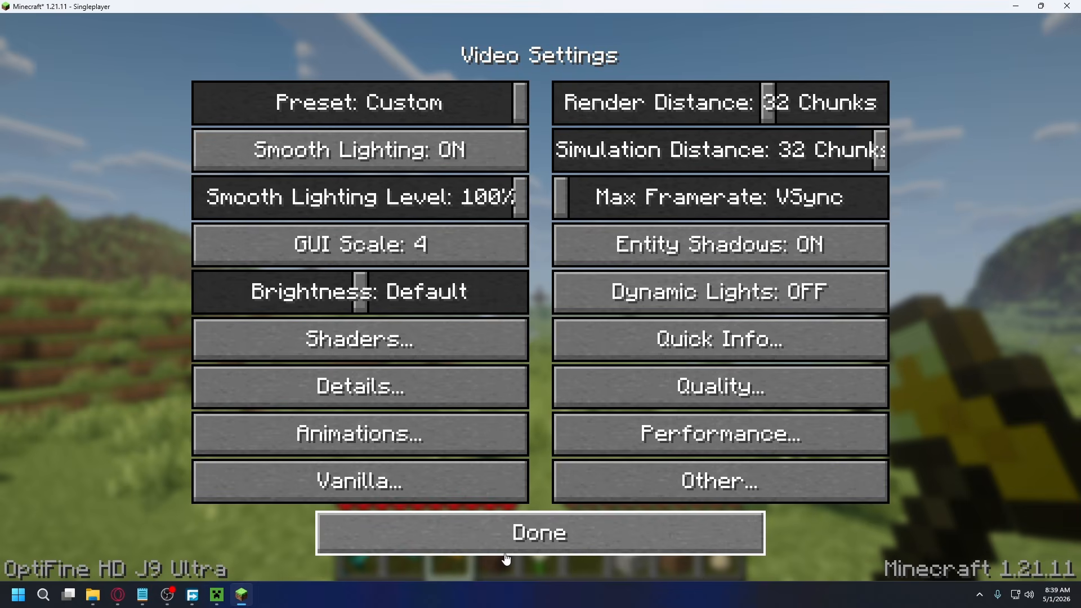
key(Escape)
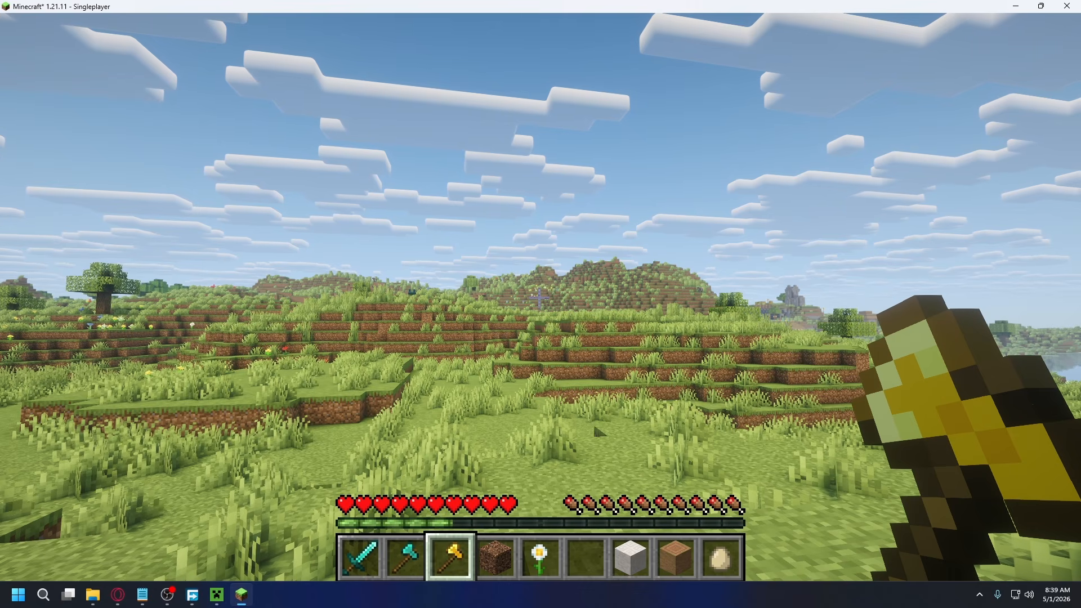
- Hold the flower from the hotbar and walk forward to view the landscape with the shader applied
key(5)
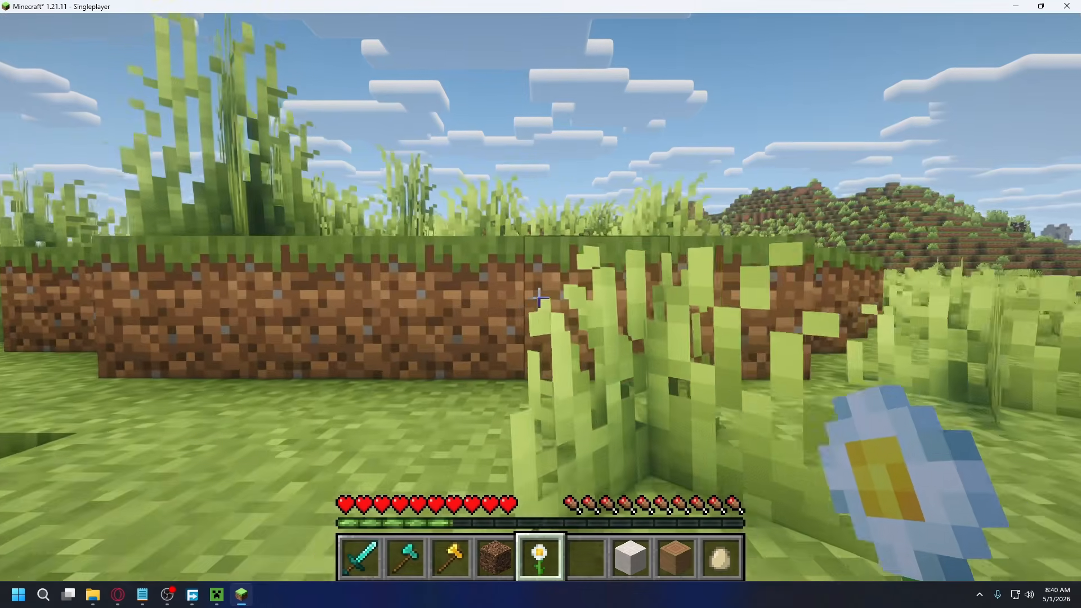
key(w)
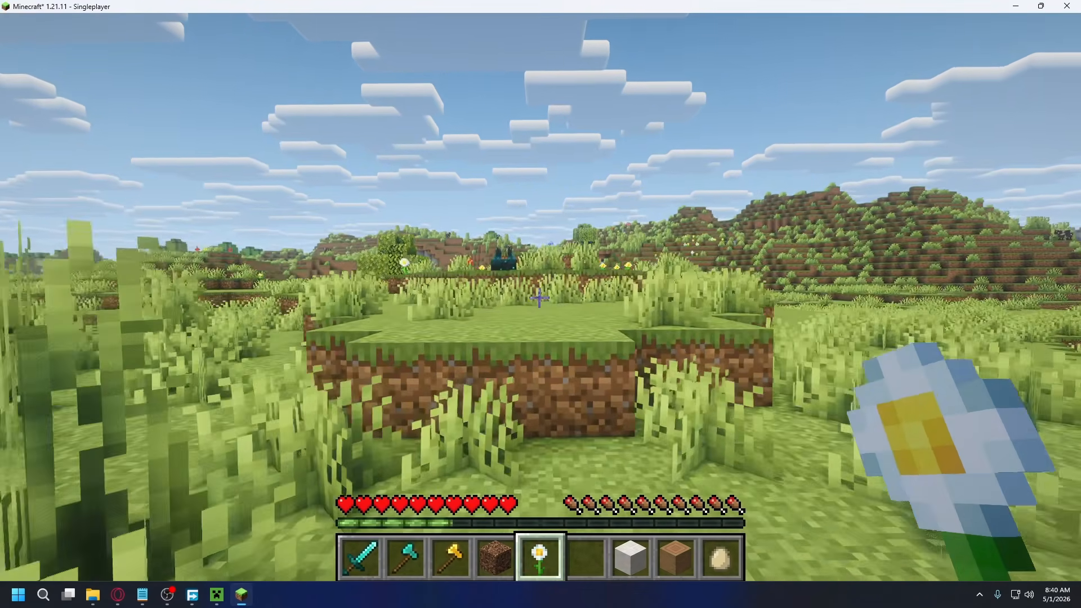